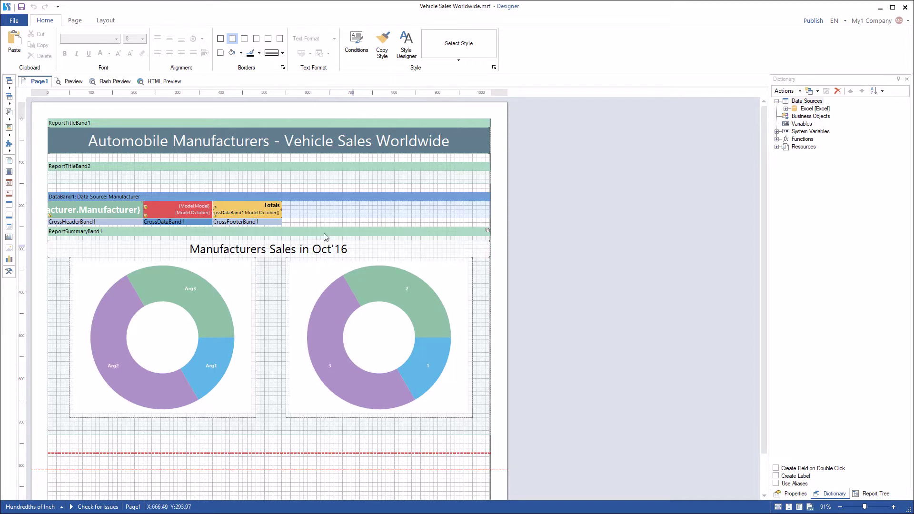
Preview the rendered Vehicle Sales Worldwide report, then return to the designer
click(70, 83)
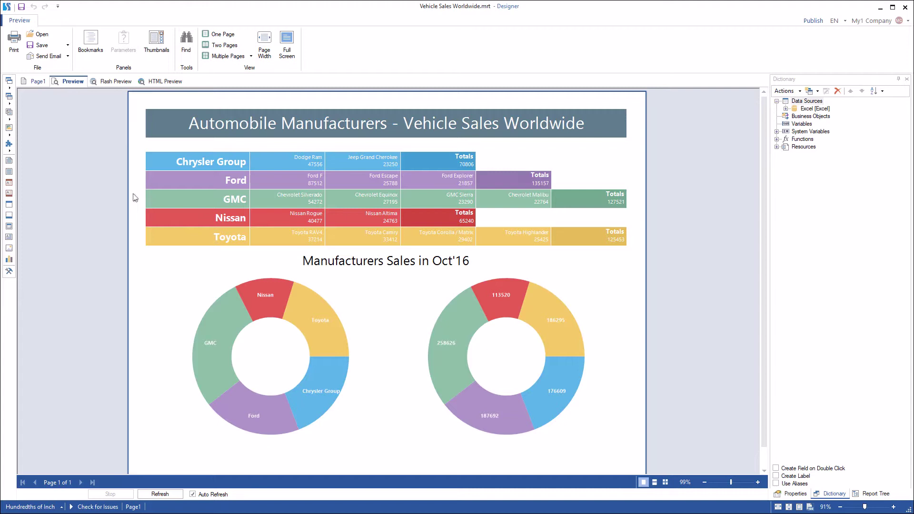
key(Escape)
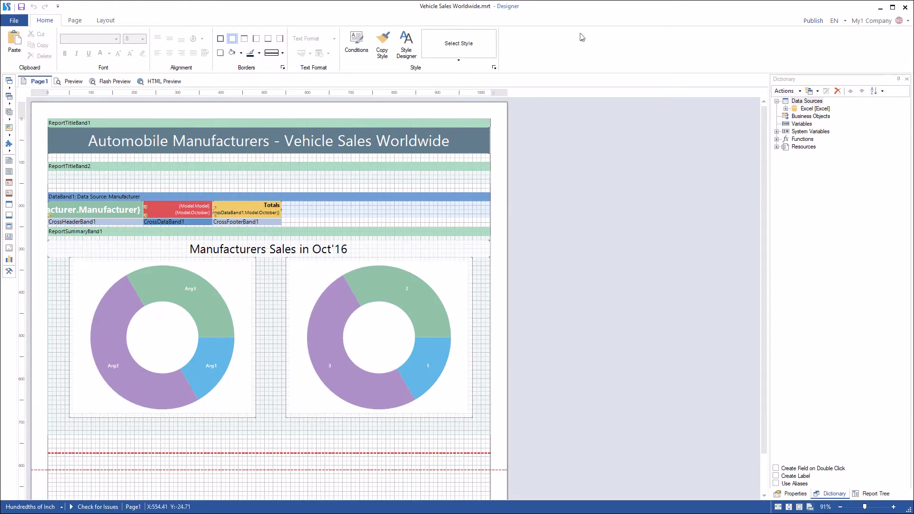
In the Publish wizard, target JavaScript and hide the options to show the index.html code
click(813, 20)
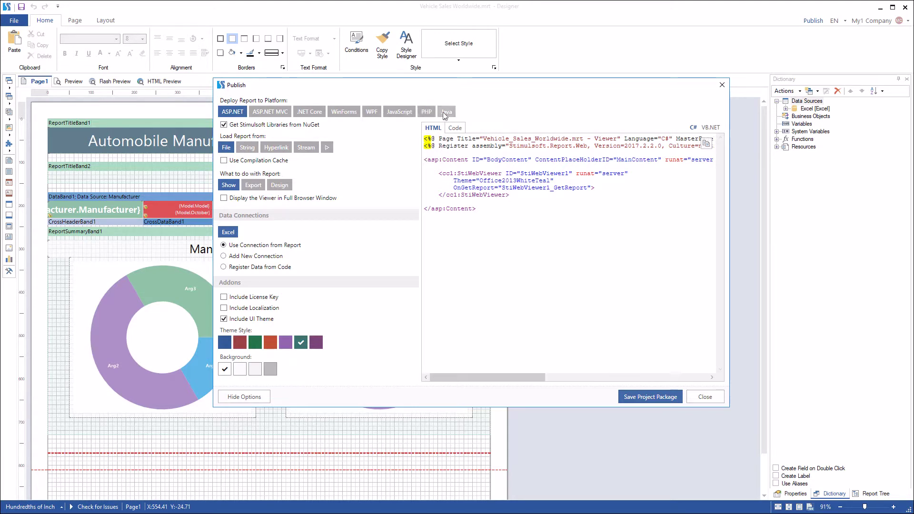
click(397, 112)
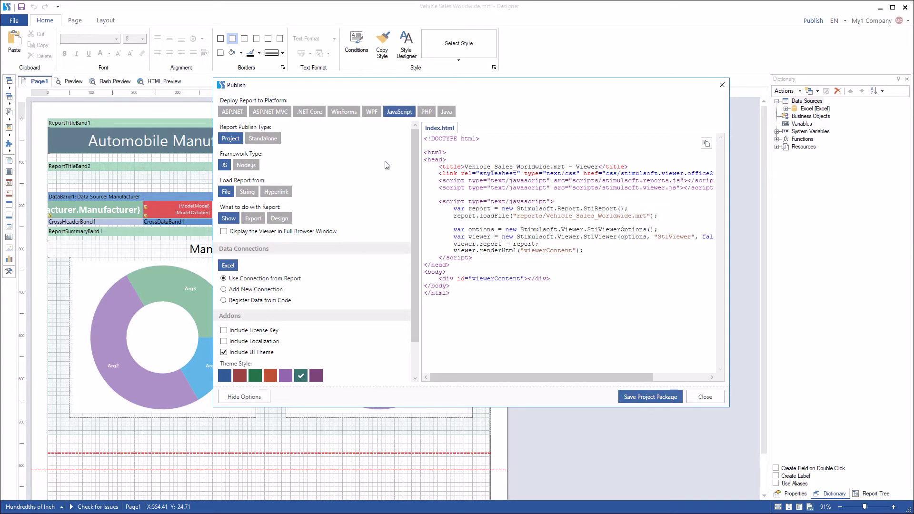
click(246, 398)
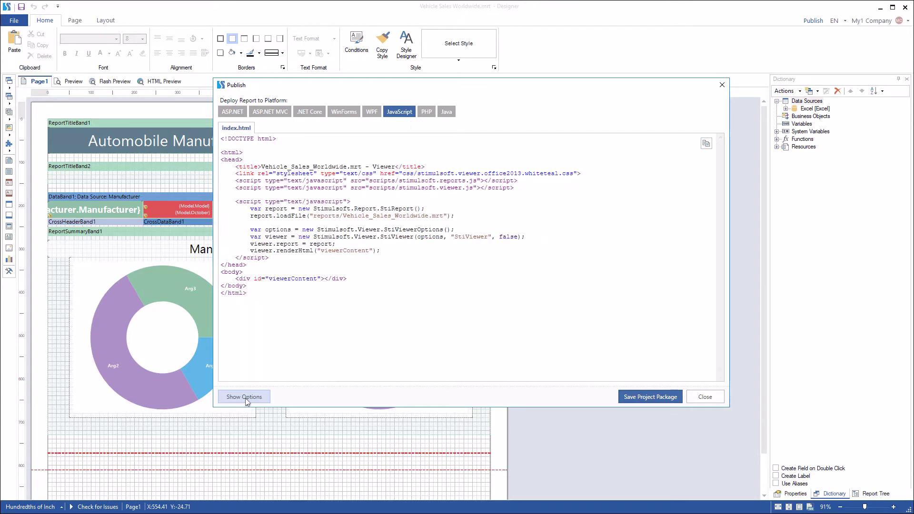
Show the options again and keep the Project publish type with the plain JS framework
click(245, 398)
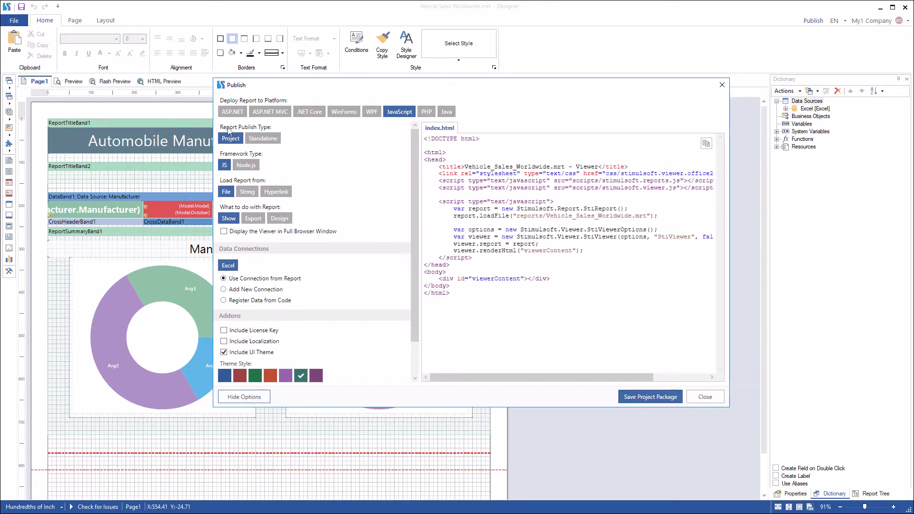
click(258, 144)
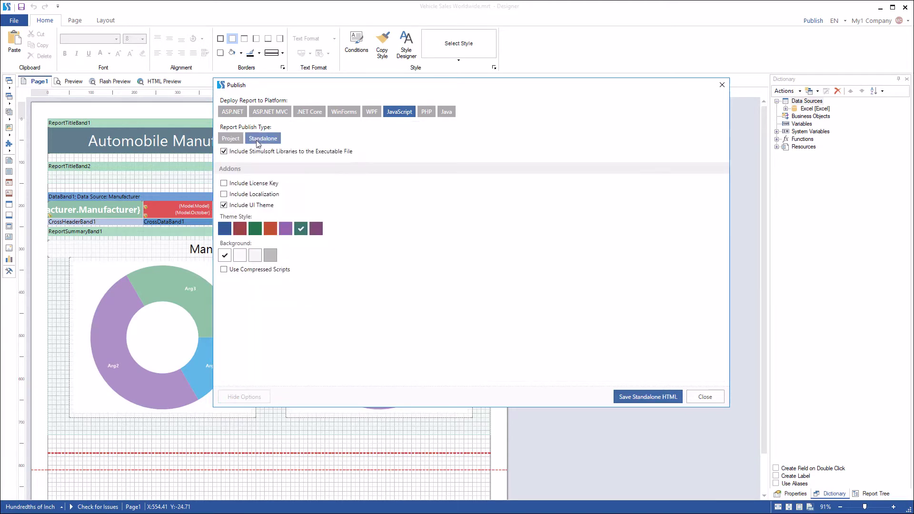
click(231, 139)
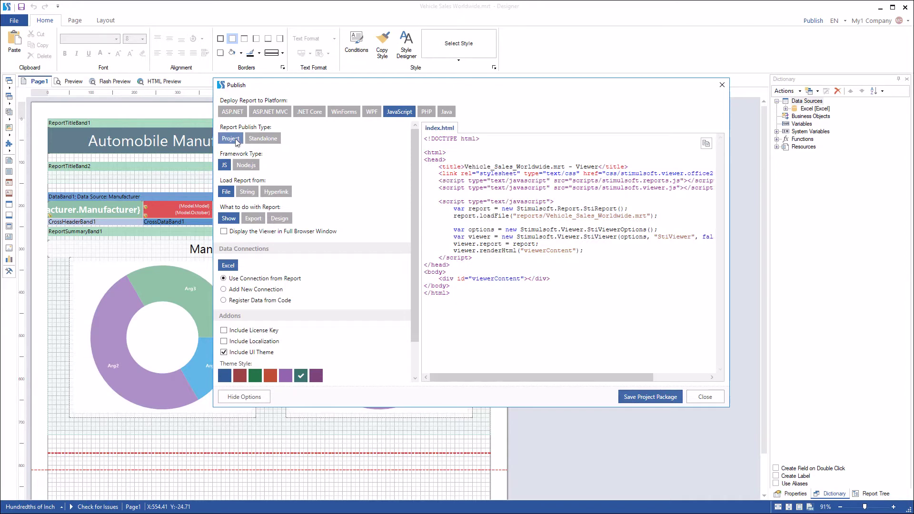
click(245, 167)
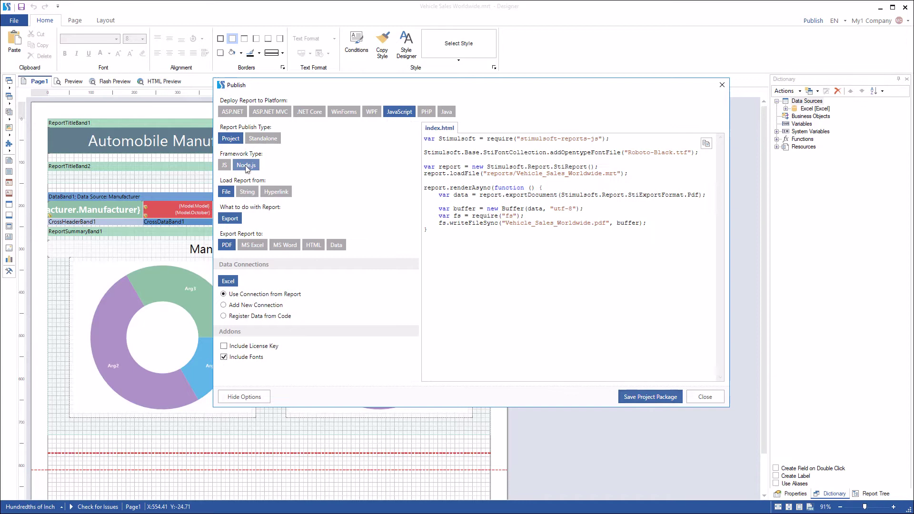
click(224, 166)
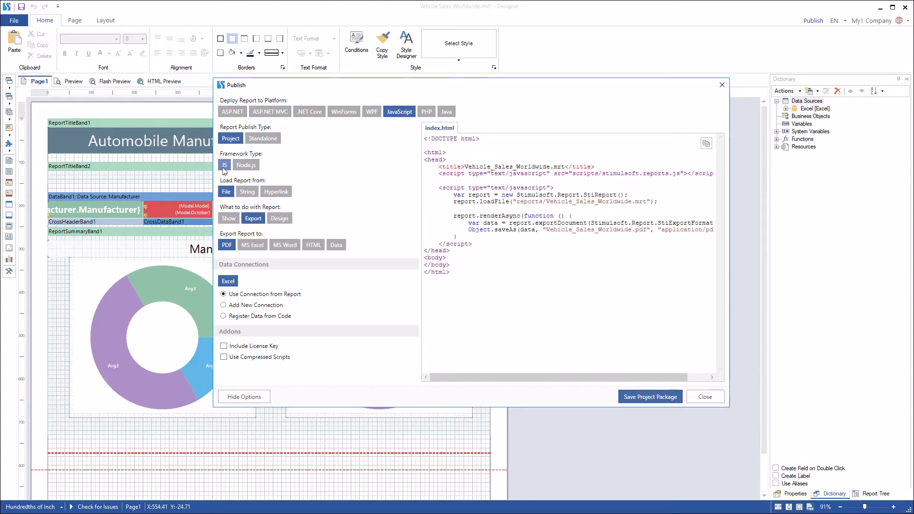
Load the report from a hyperlink and export it, keeping PDF as the format
click(246, 192)
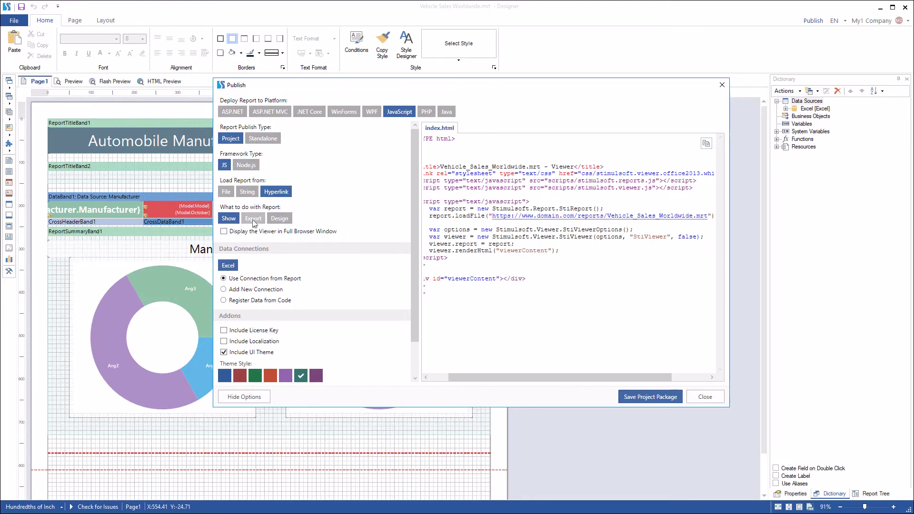
click(253, 220)
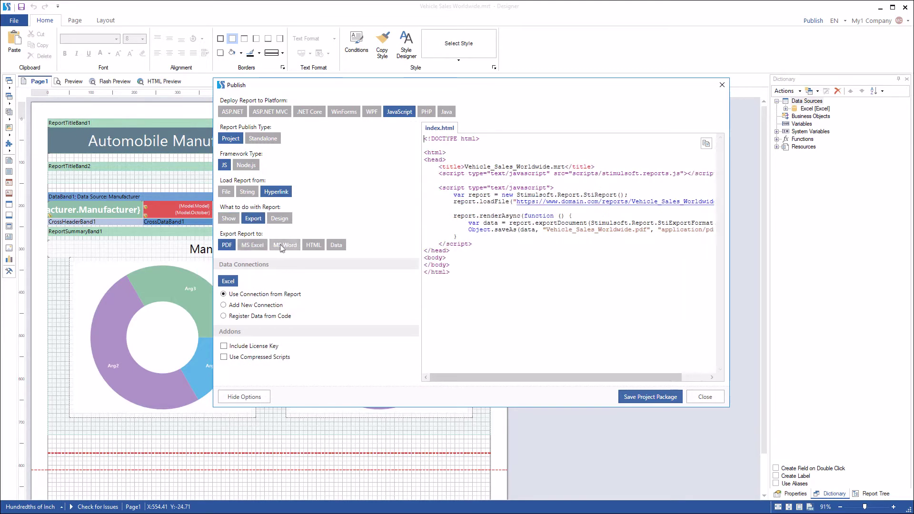
click(335, 245)
click(229, 245)
Open the report in the web designer, with its data registered from code
click(279, 222)
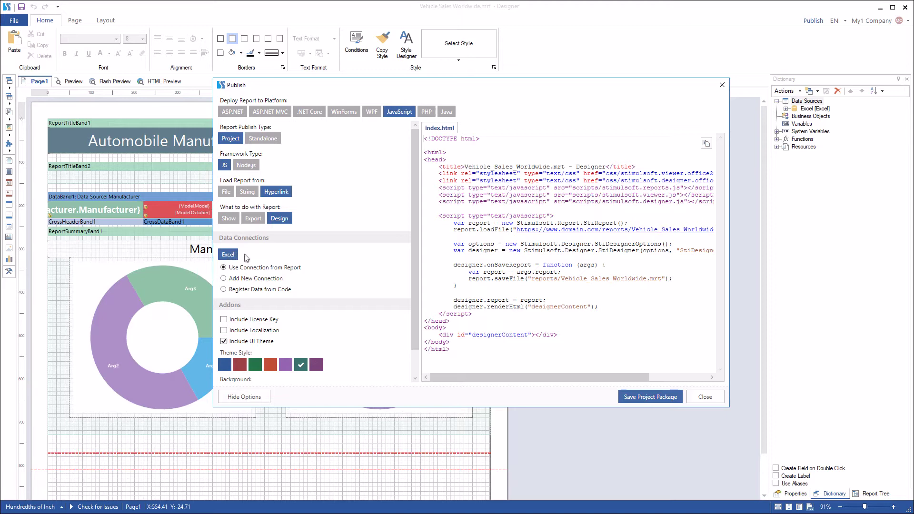
click(224, 279)
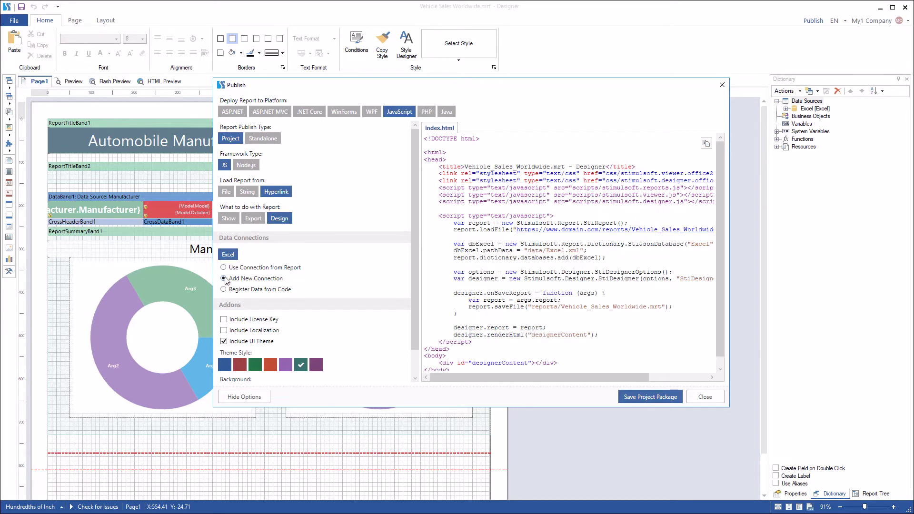
key(Down)
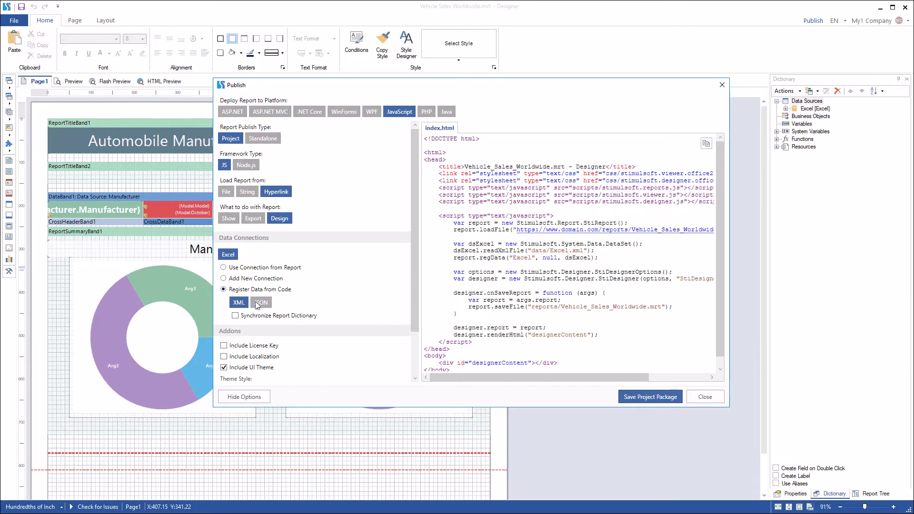
Read the registered data from XML, leaving Synchronize Report Dictionary unchecked
click(263, 306)
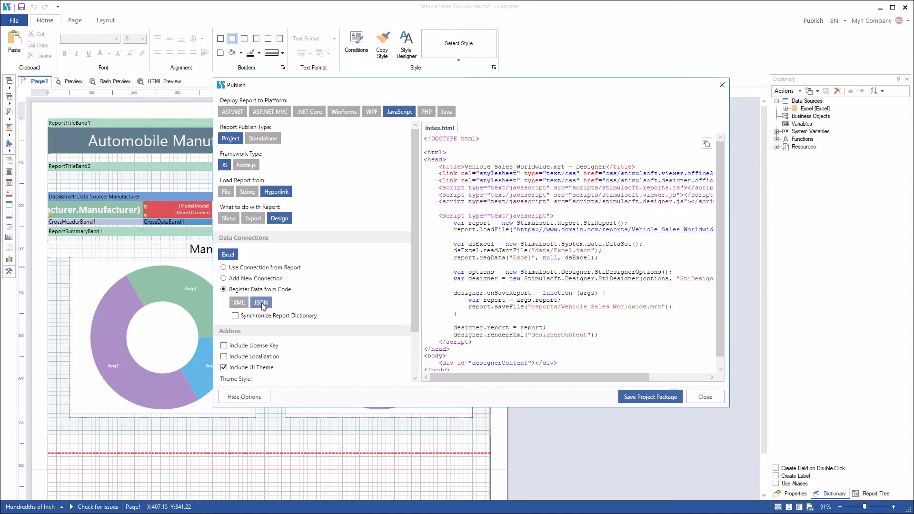
click(239, 304)
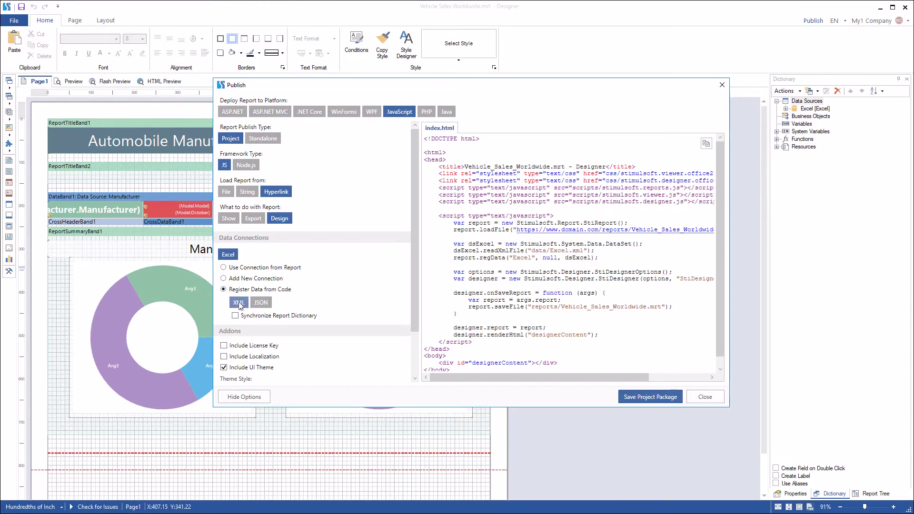
click(235, 316)
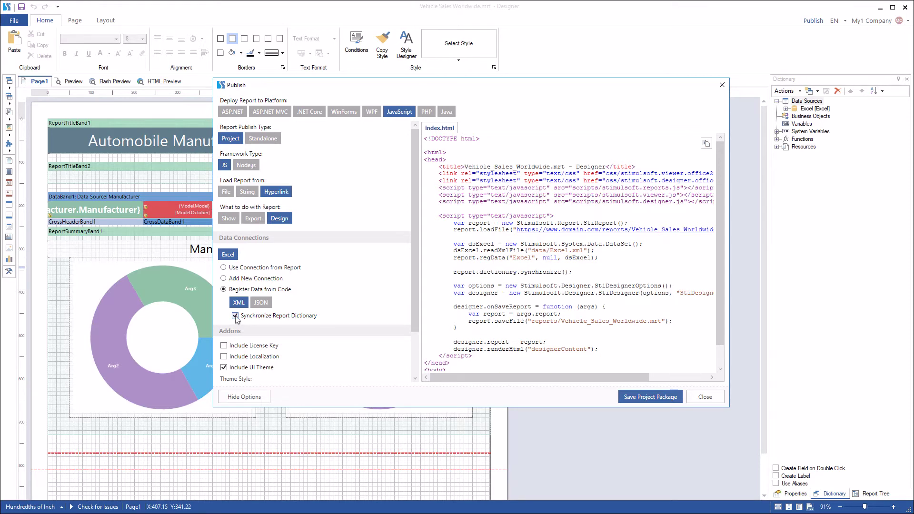
click(237, 315)
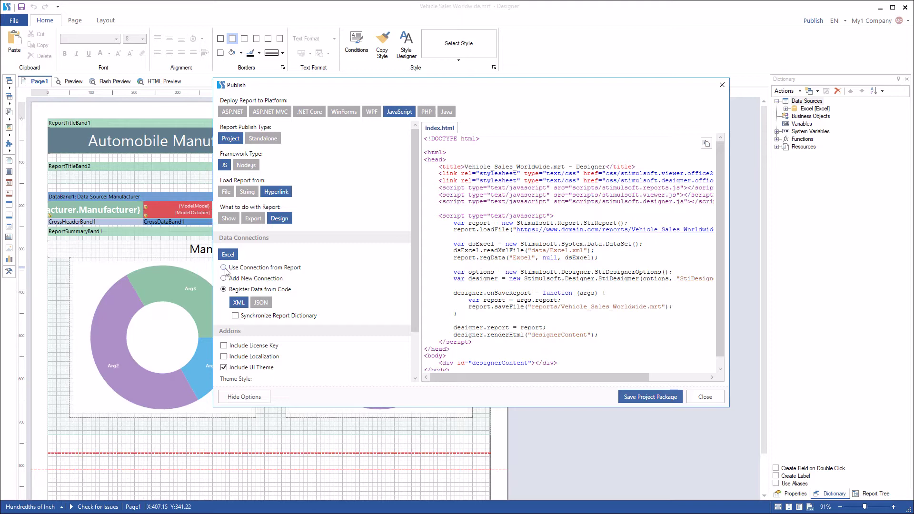
Use the report's own connection and embed the license key as a string
click(223, 268)
click(224, 320)
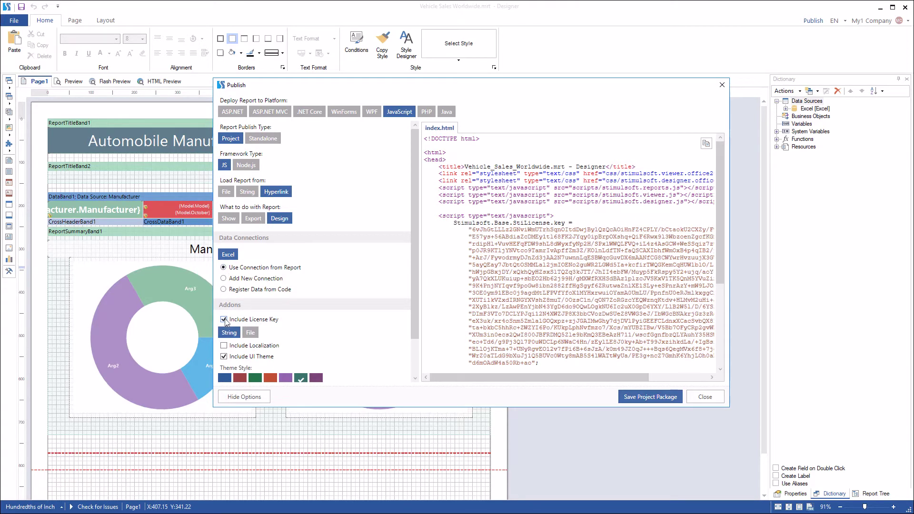
click(250, 333)
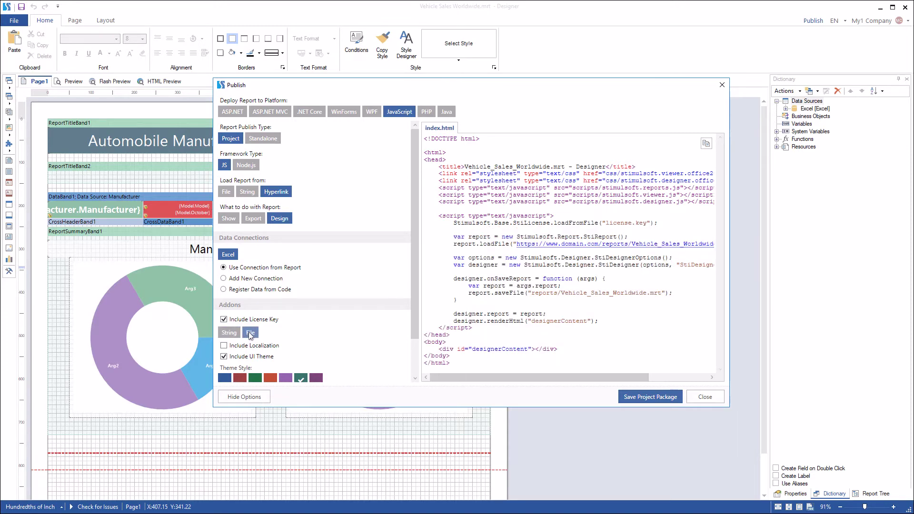
click(235, 333)
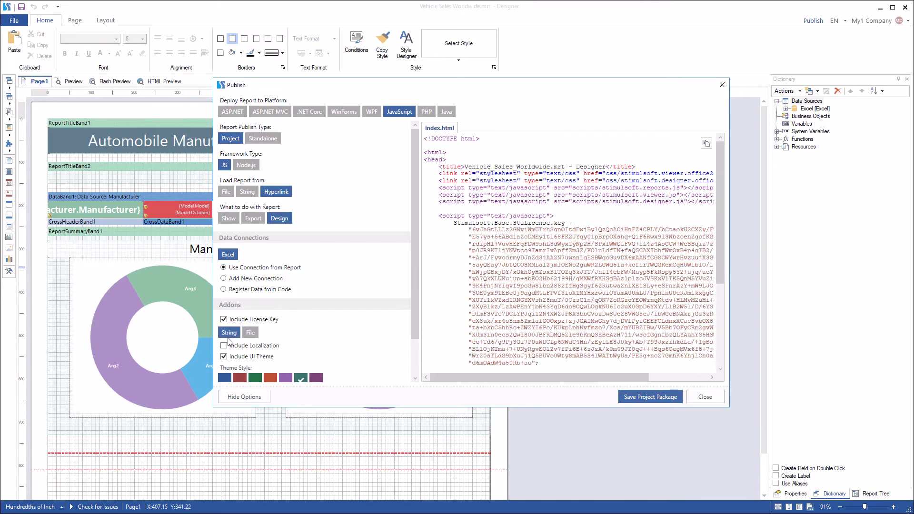
Include localization with English ('en') as the interface language
click(225, 346)
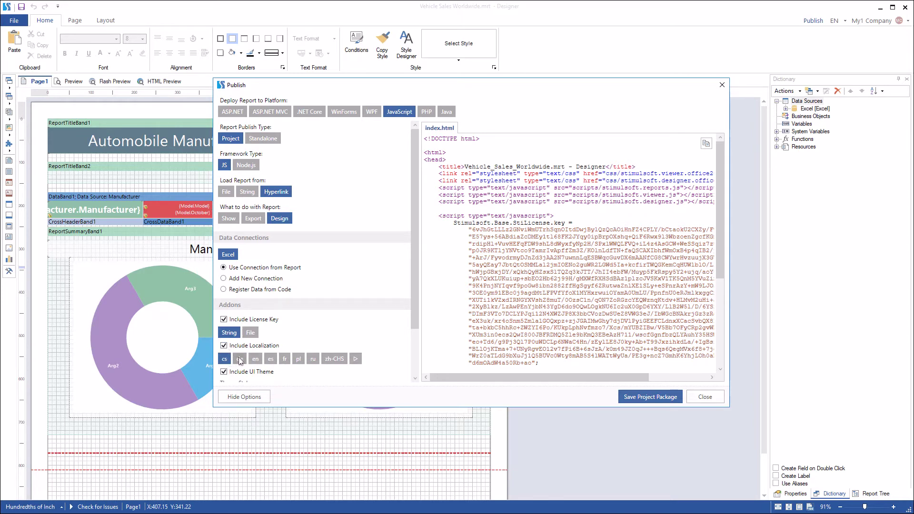
click(239, 358)
click(255, 359)
click(285, 359)
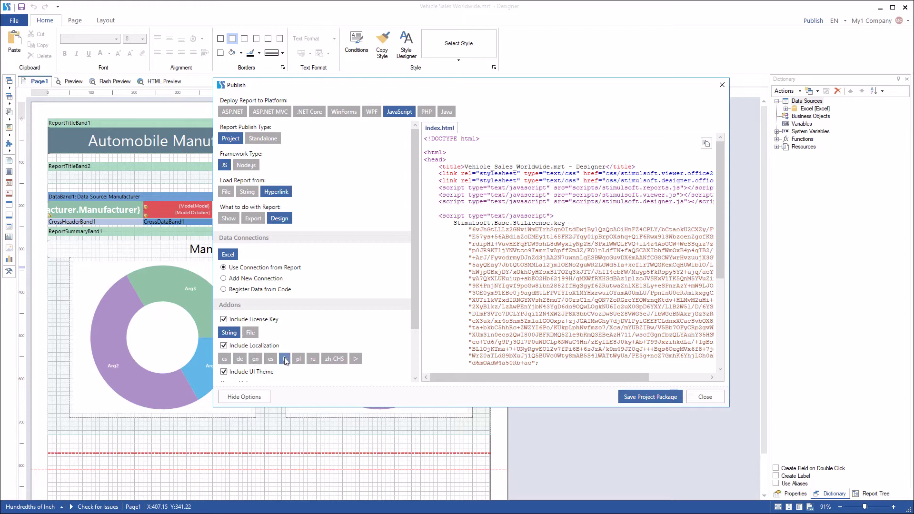
click(354, 358)
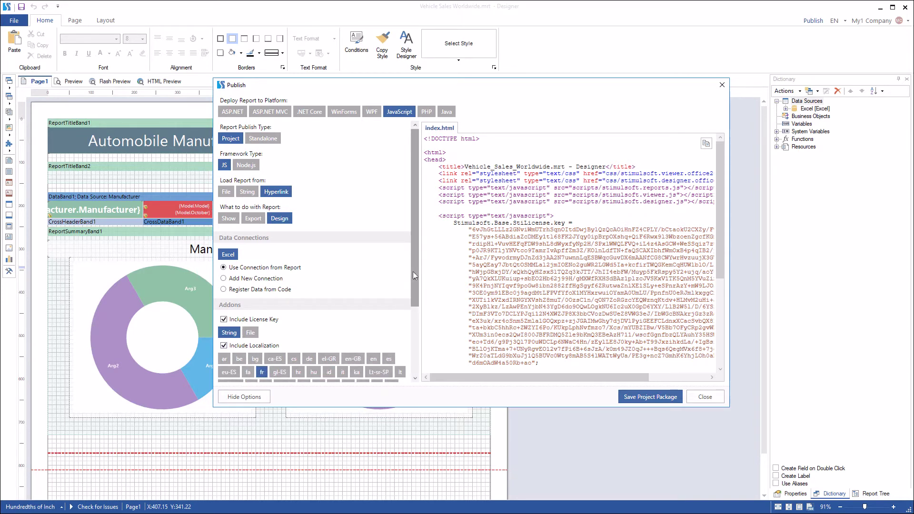
drag(414, 272, 414, 289)
scroll(413, 316, down, 3)
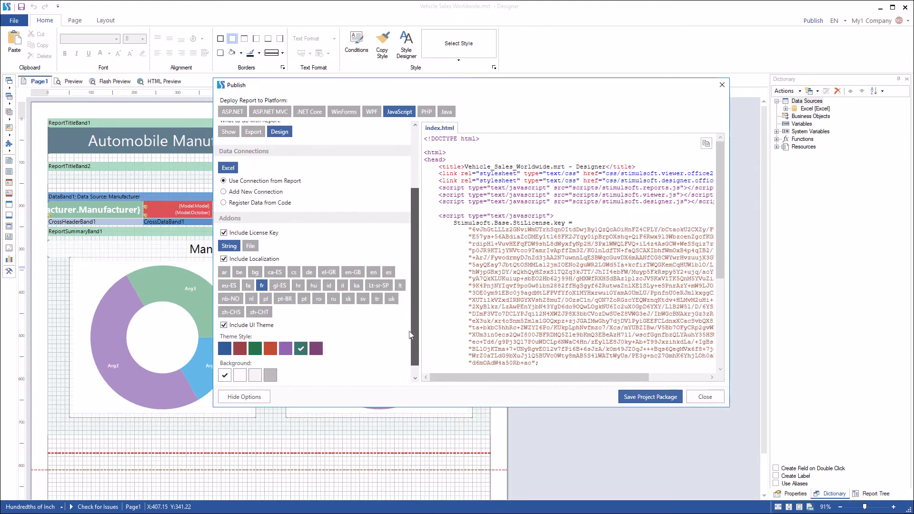
scroll(412, 343, down, 1)
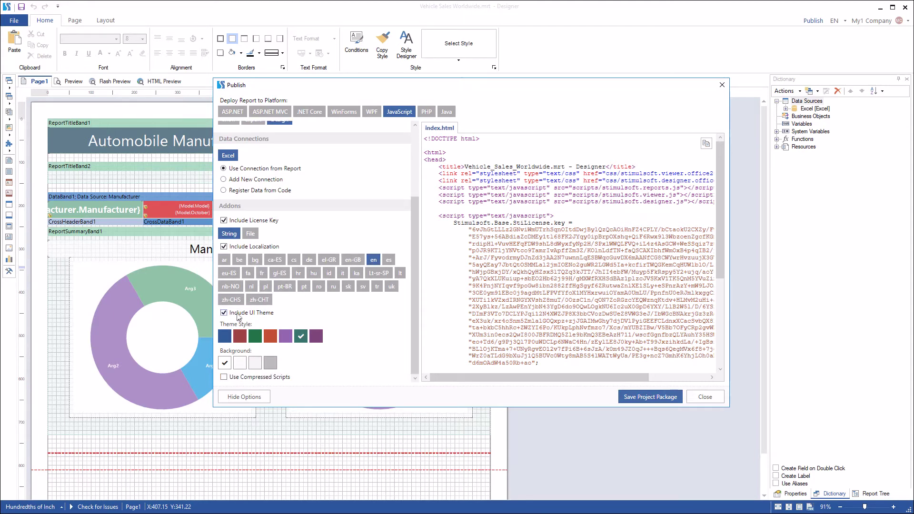
Try different theme colours and background shades, keeping the background plain white
click(225, 336)
click(286, 336)
click(238, 362)
click(224, 363)
scroll(415, 286, up, 3)
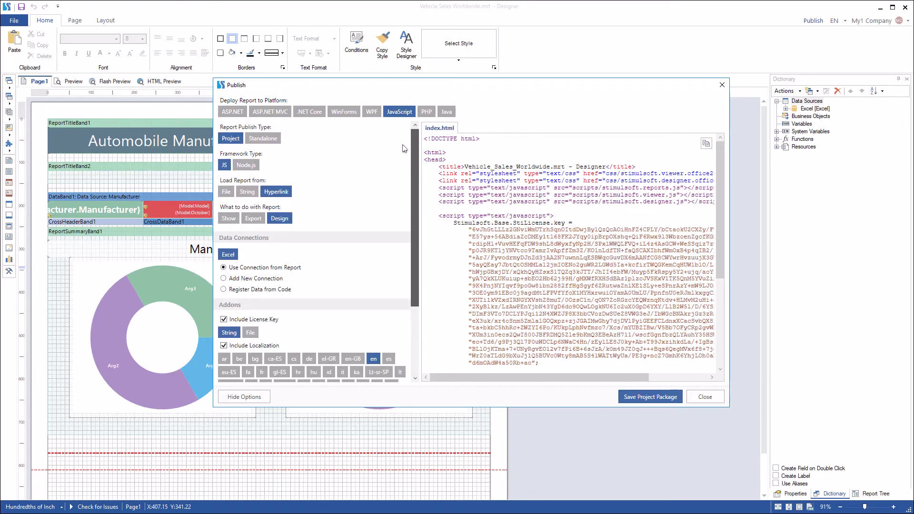
Change the report publish type to Standalone and save it as standalone HTML
click(267, 138)
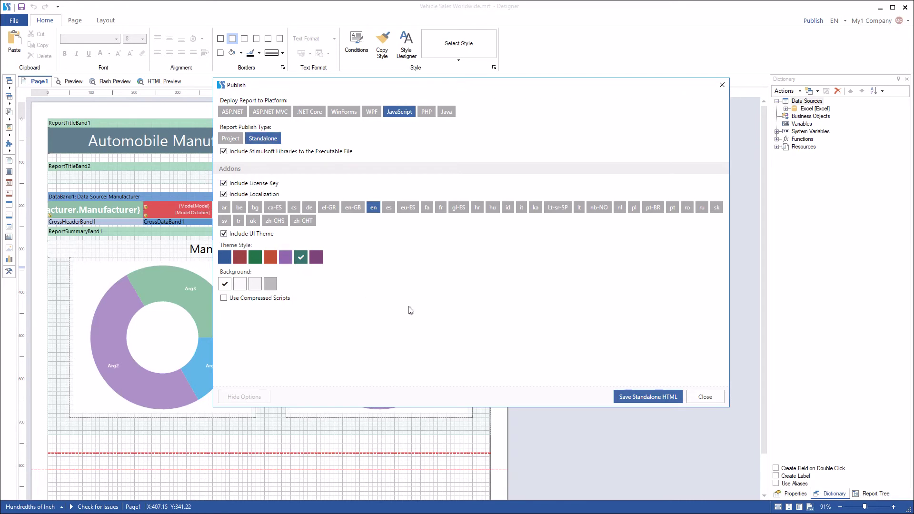
click(628, 398)
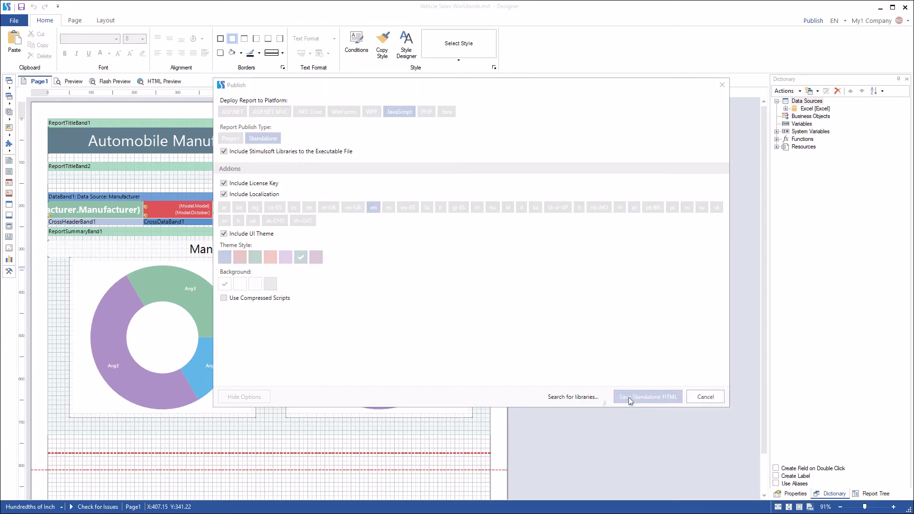
text(JS)
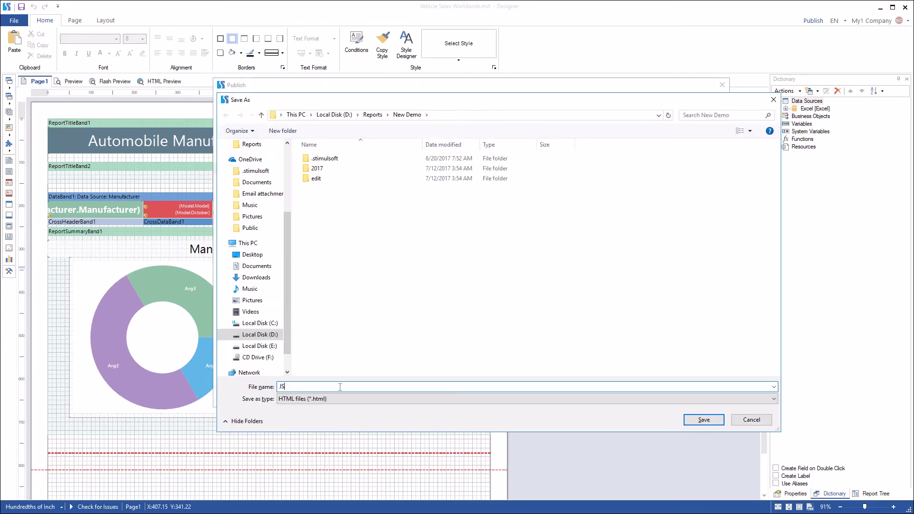
text(Report)
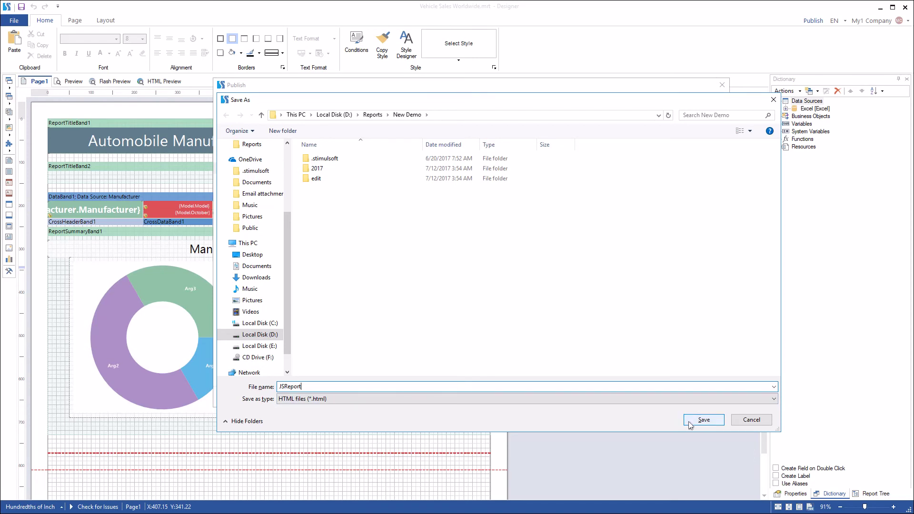
Save the file as JSReport in D:\Reports\New Demo
click(691, 421)
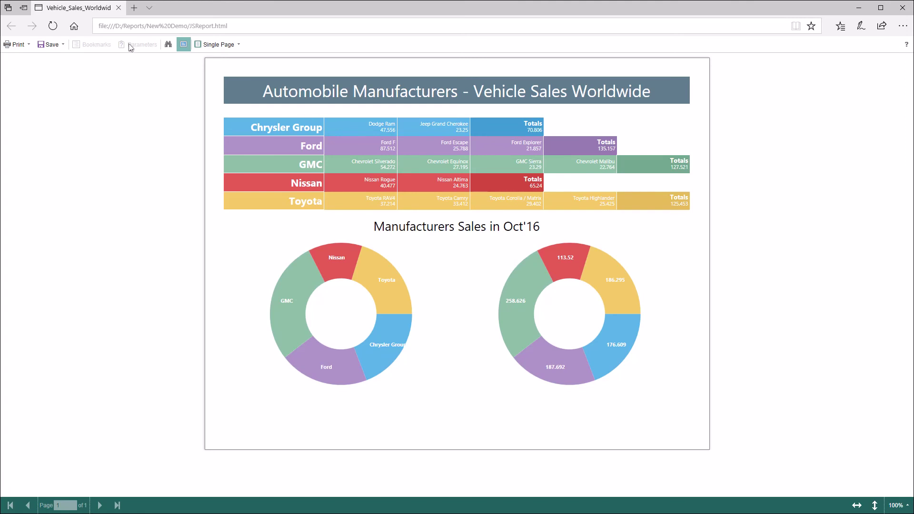
In Edge, review the JSReport viewer's Save formats and Print options, then close them
click(63, 45)
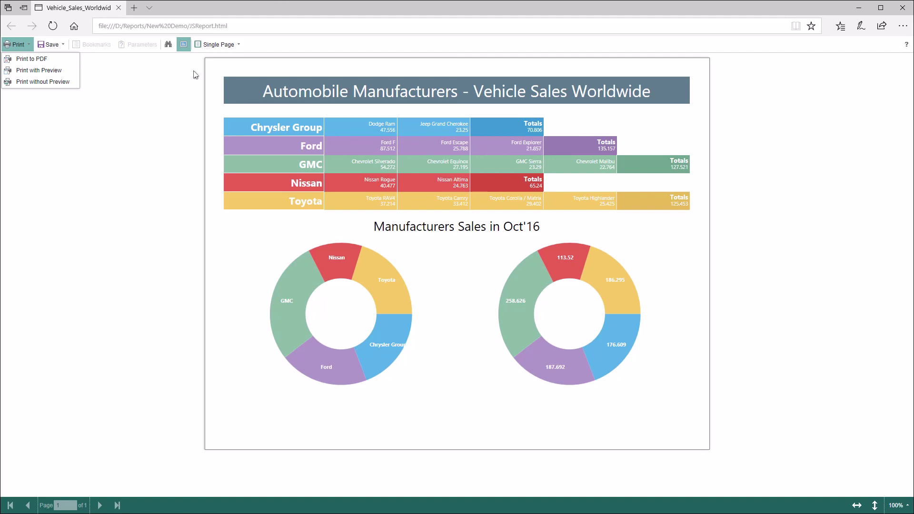
click(215, 47)
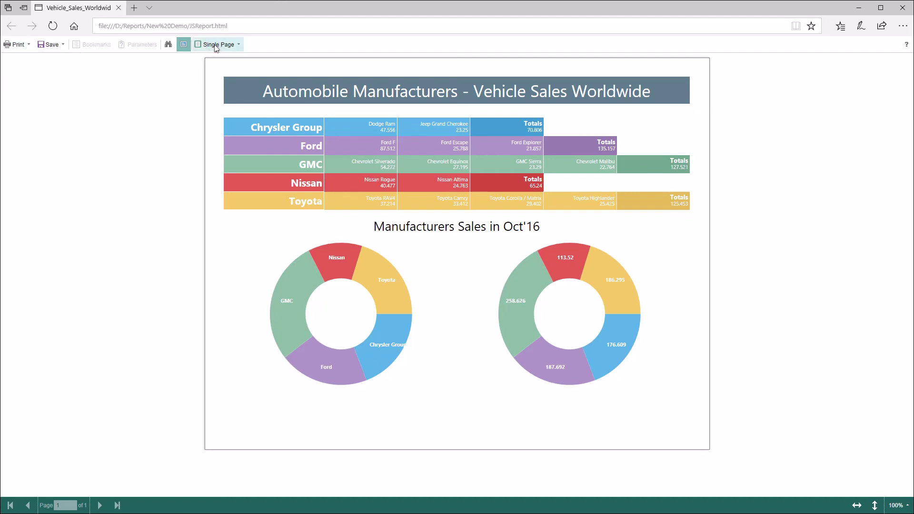